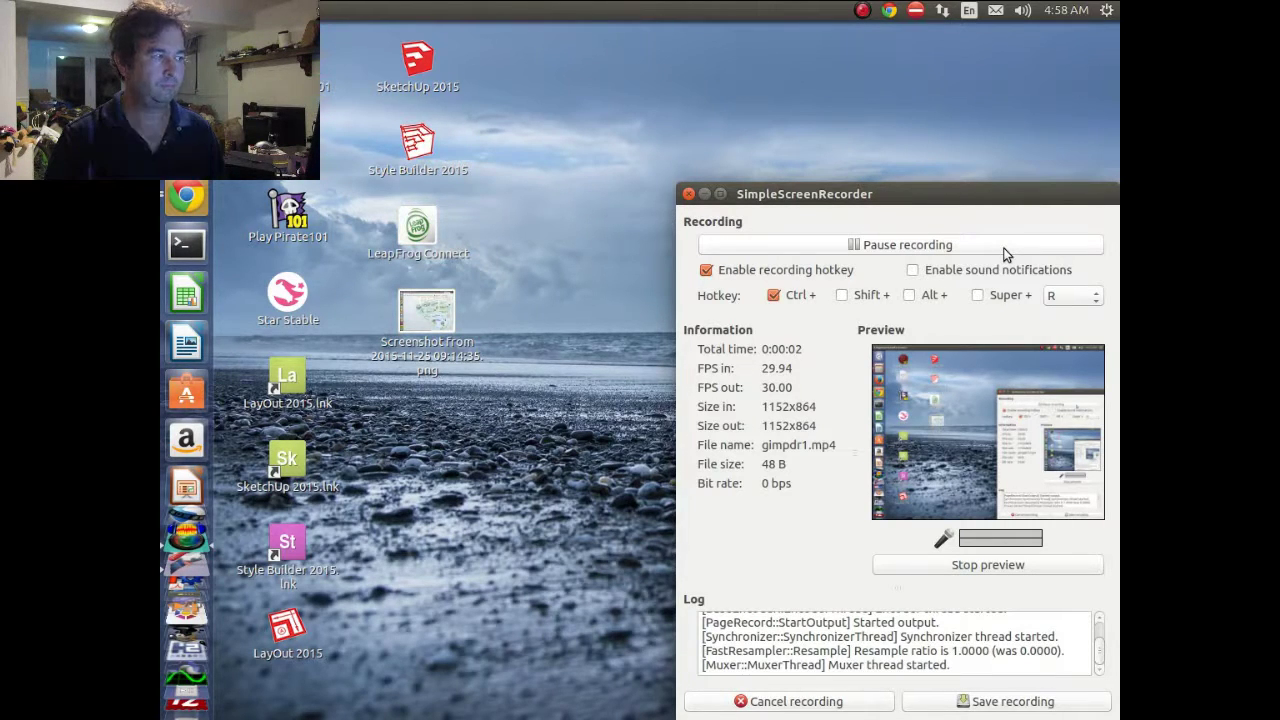
Step: Minimize the SimpleScreenRecorder window to reveal the Ubuntu desktop and launcher
click(704, 195)
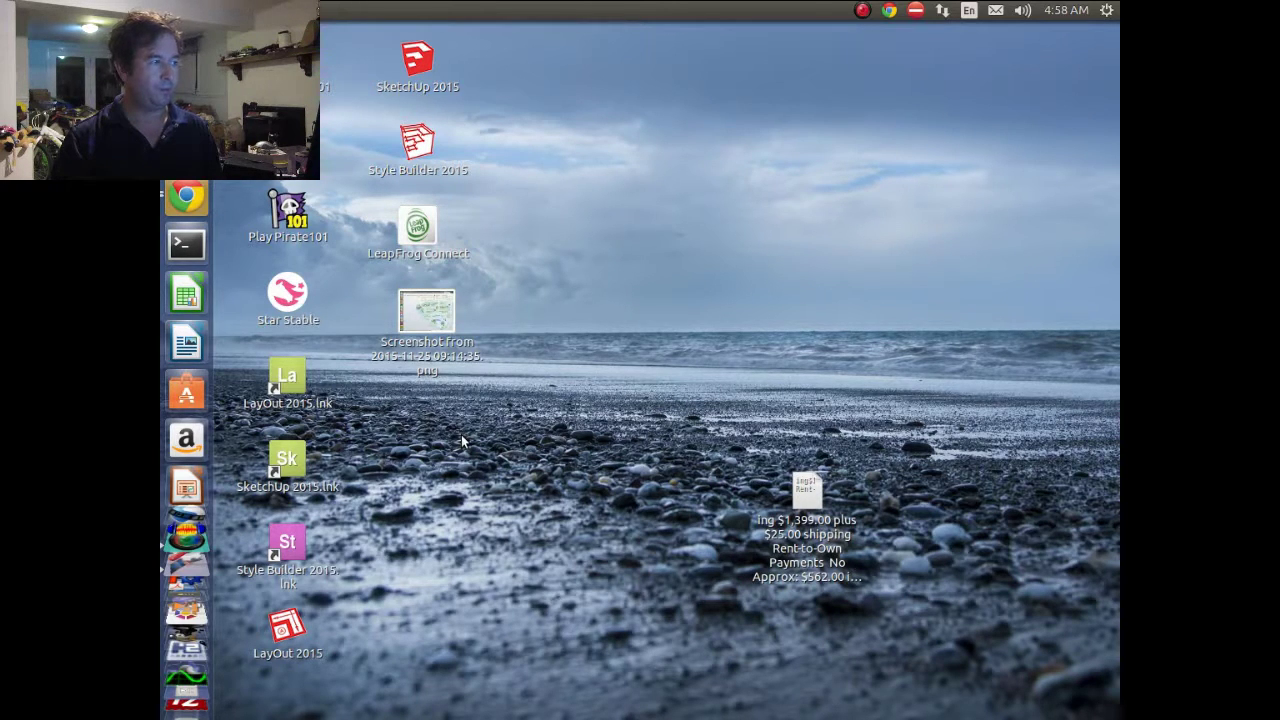
mouse_move(175, 648)
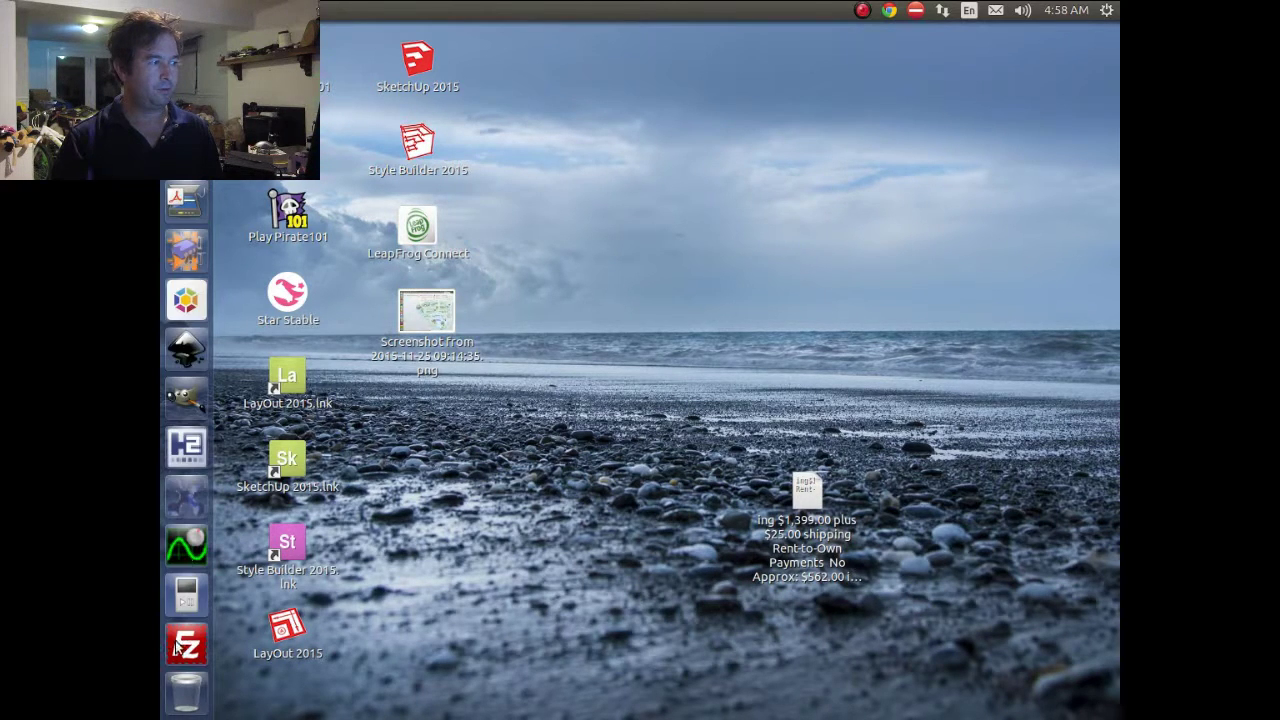
Step: Launch GIMP Image Editor from the Unity launcher and wait for its window and toolbox
click(183, 400)
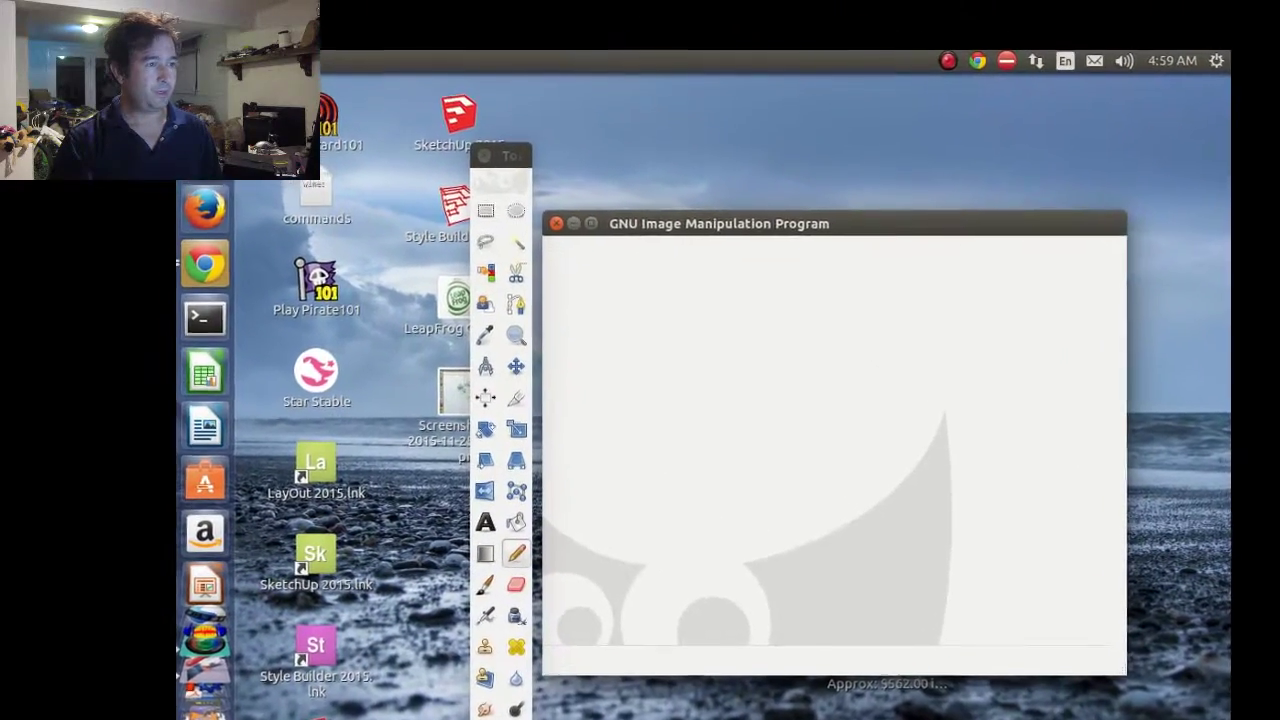
mouse_move(385, 62)
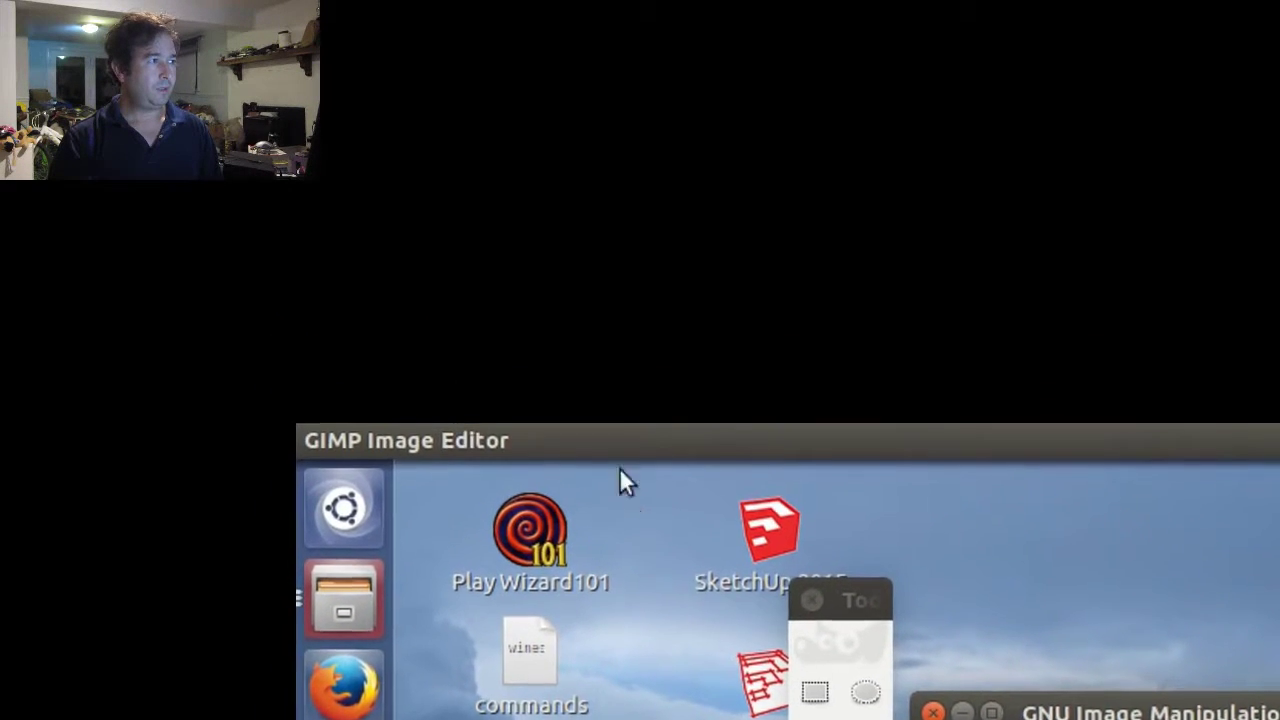
mouse_move(447, 442)
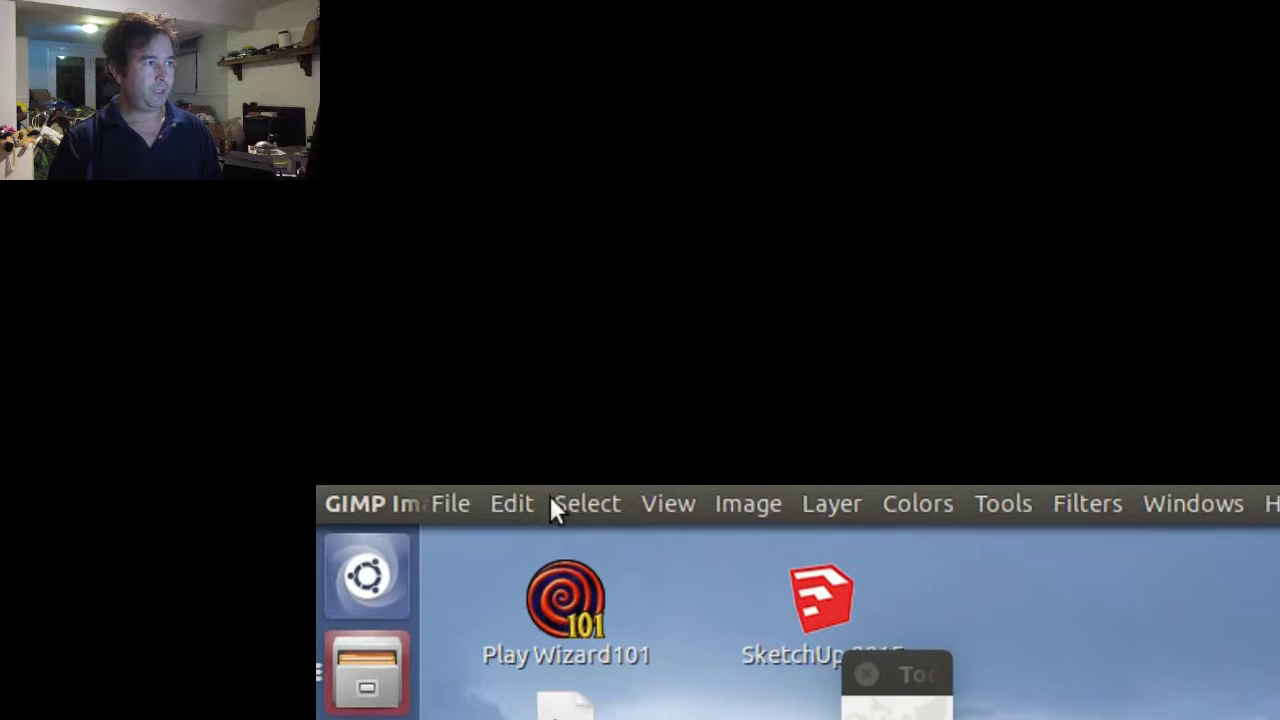
Step: Create a new 640×400 px image through File > New
click(463, 516)
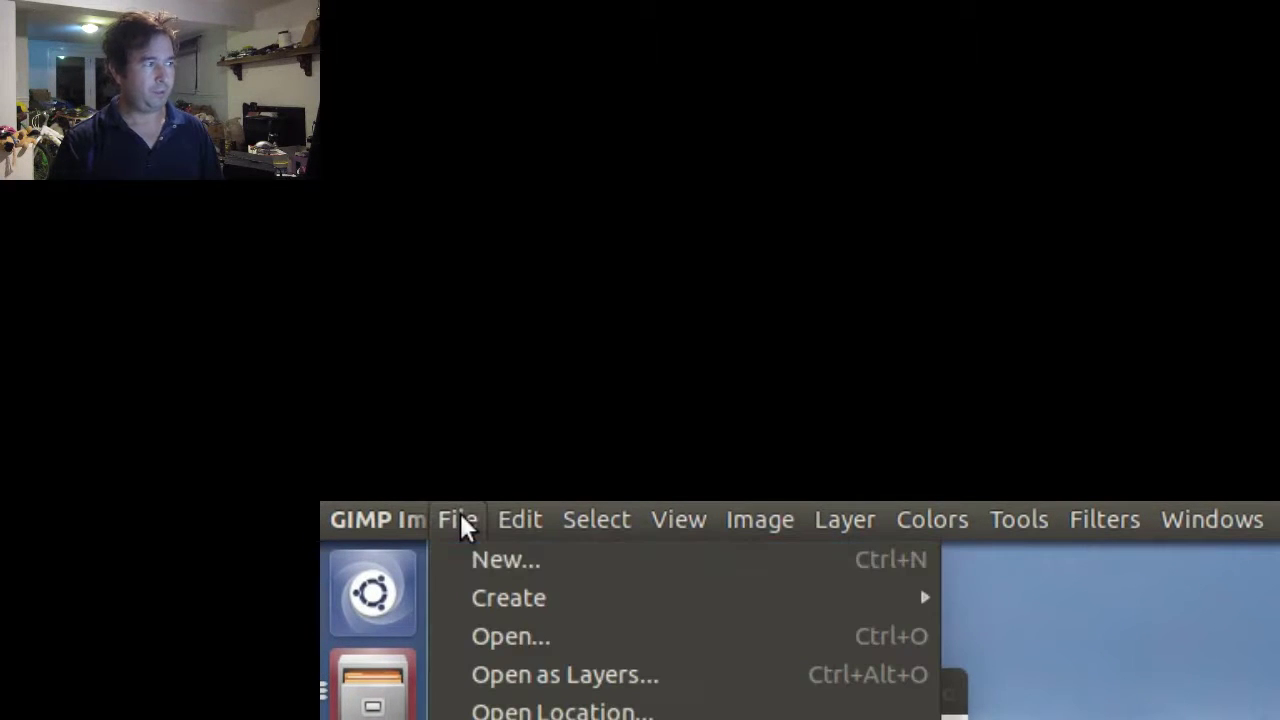
click(508, 563)
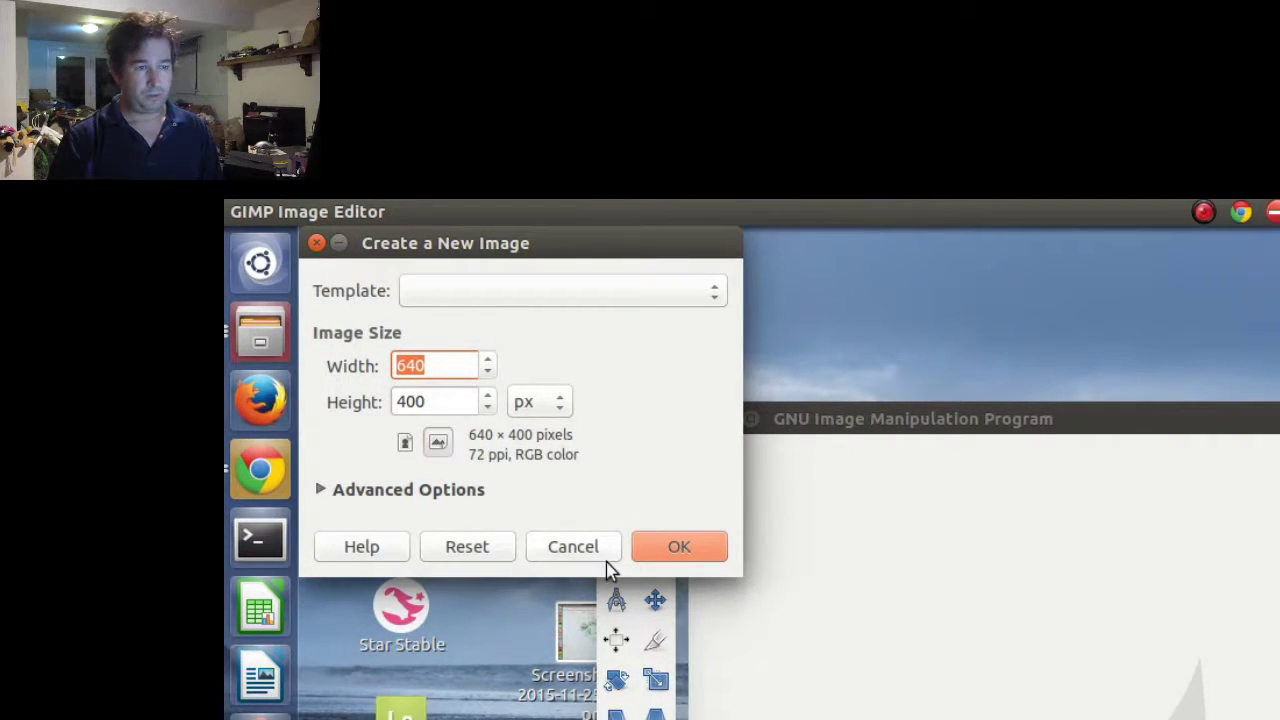
click(678, 548)
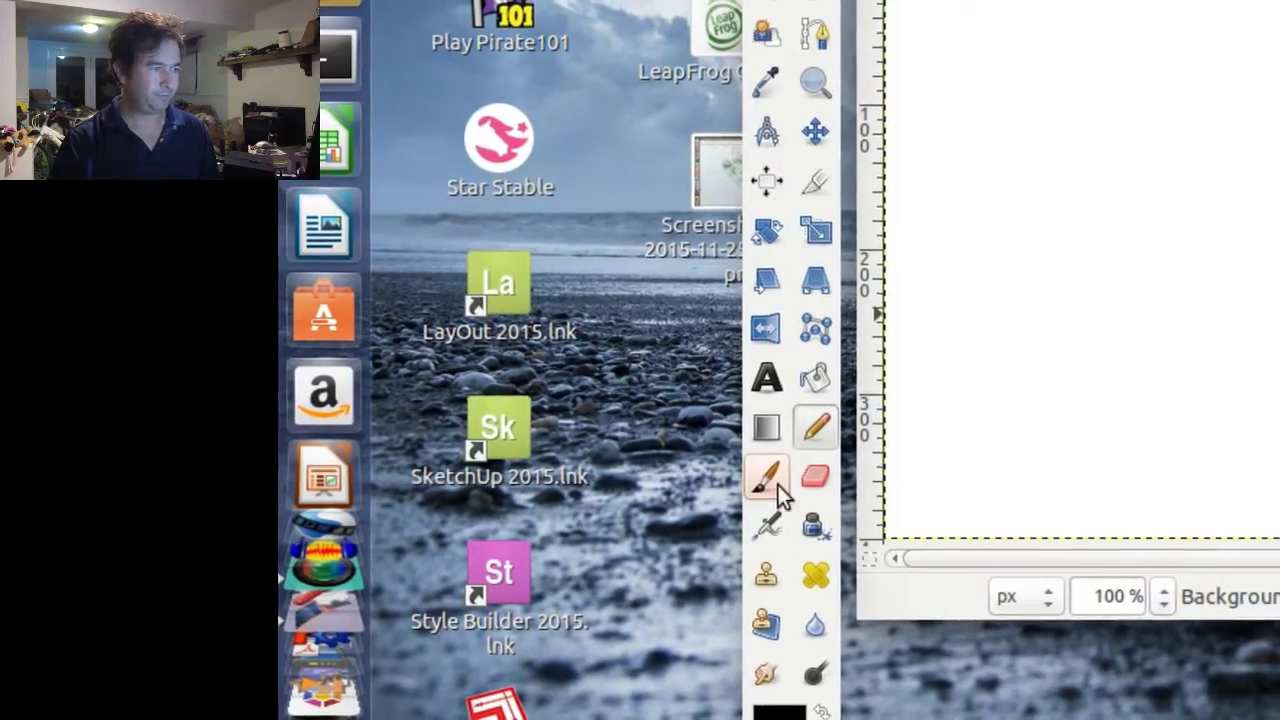
Step: Pick the Paintbrush tool, then switch to the Pencil tool instead
click(783, 477)
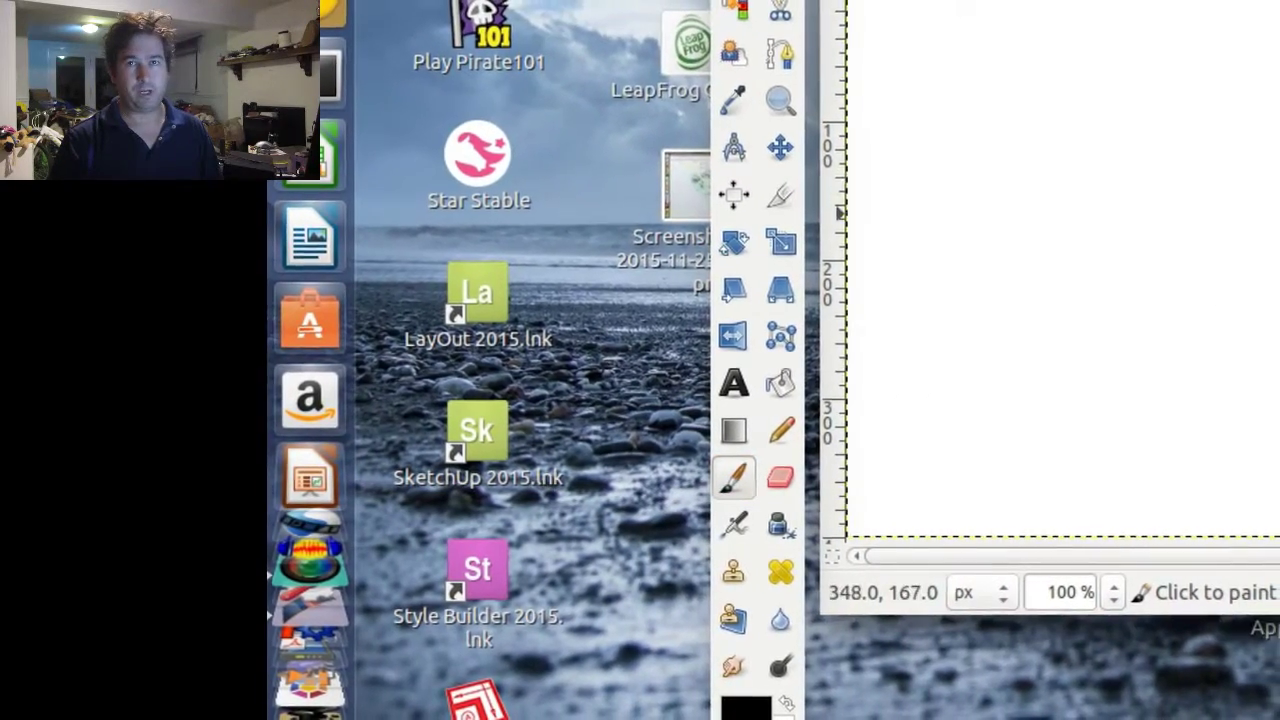
click(763, 431)
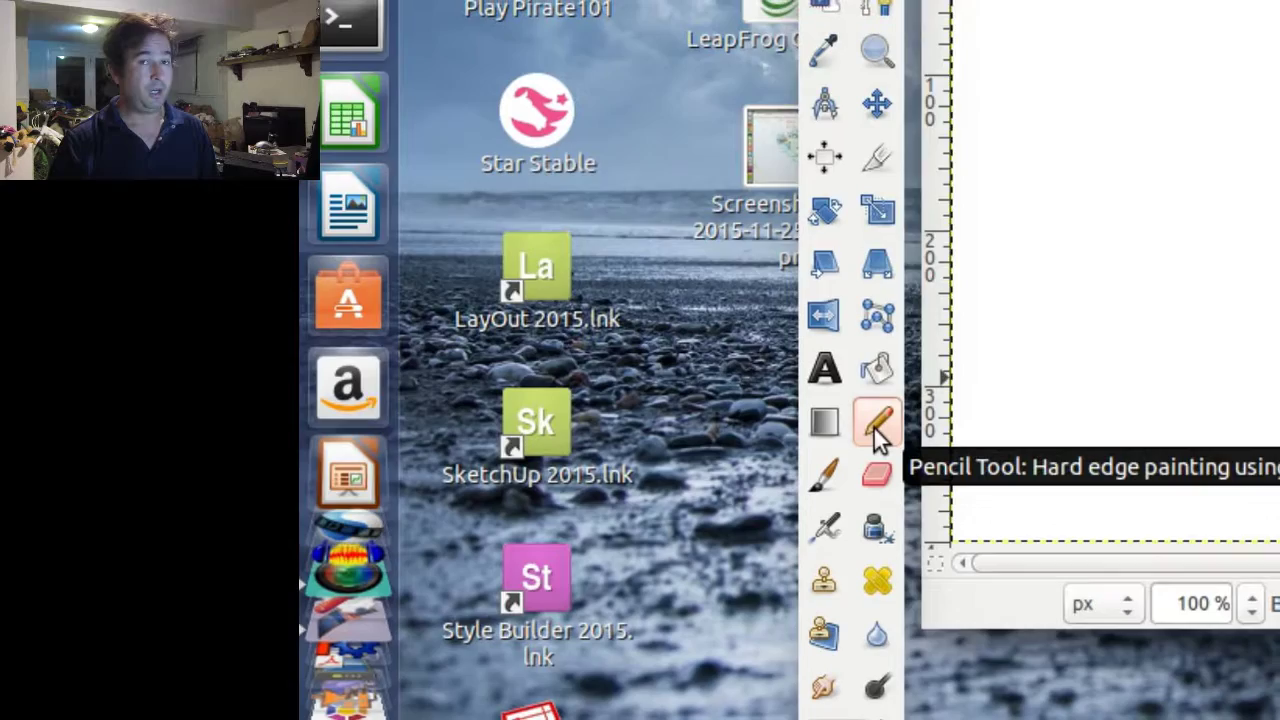
Step: In the Pencil's Tool Options, change the brush from Clipboard to 1. Pixel
double_click(857, 430)
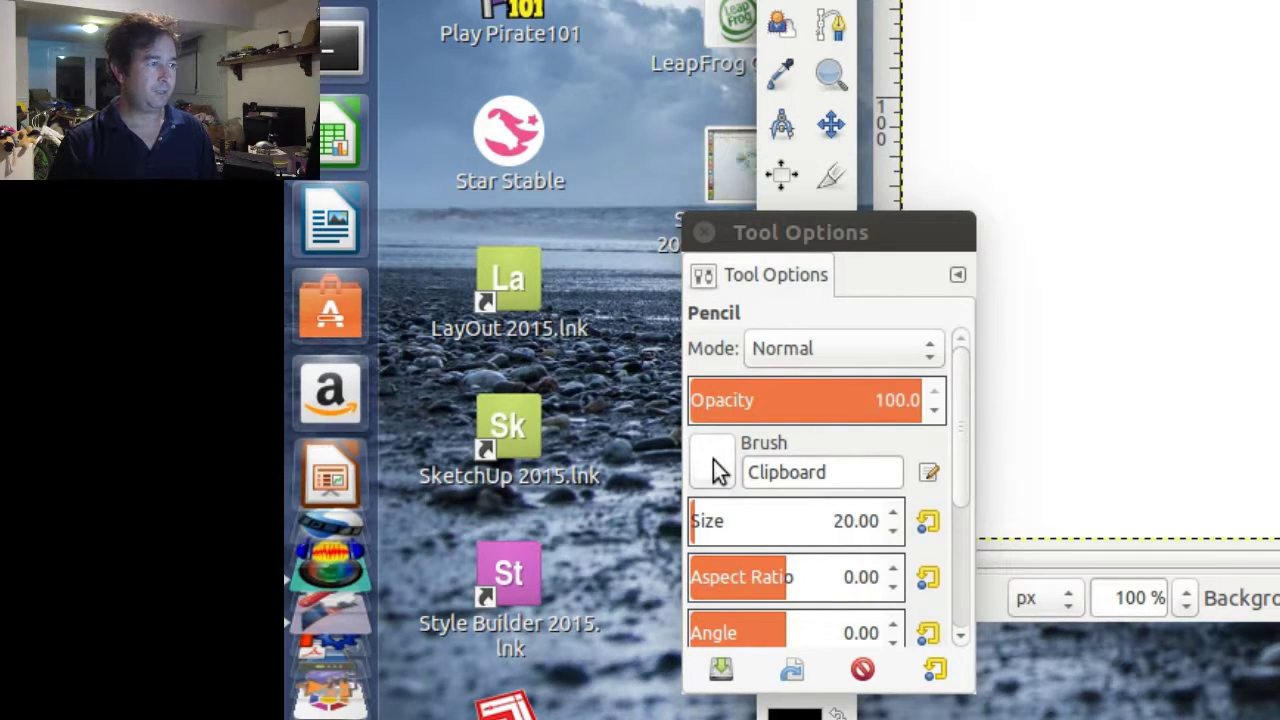
click(716, 470)
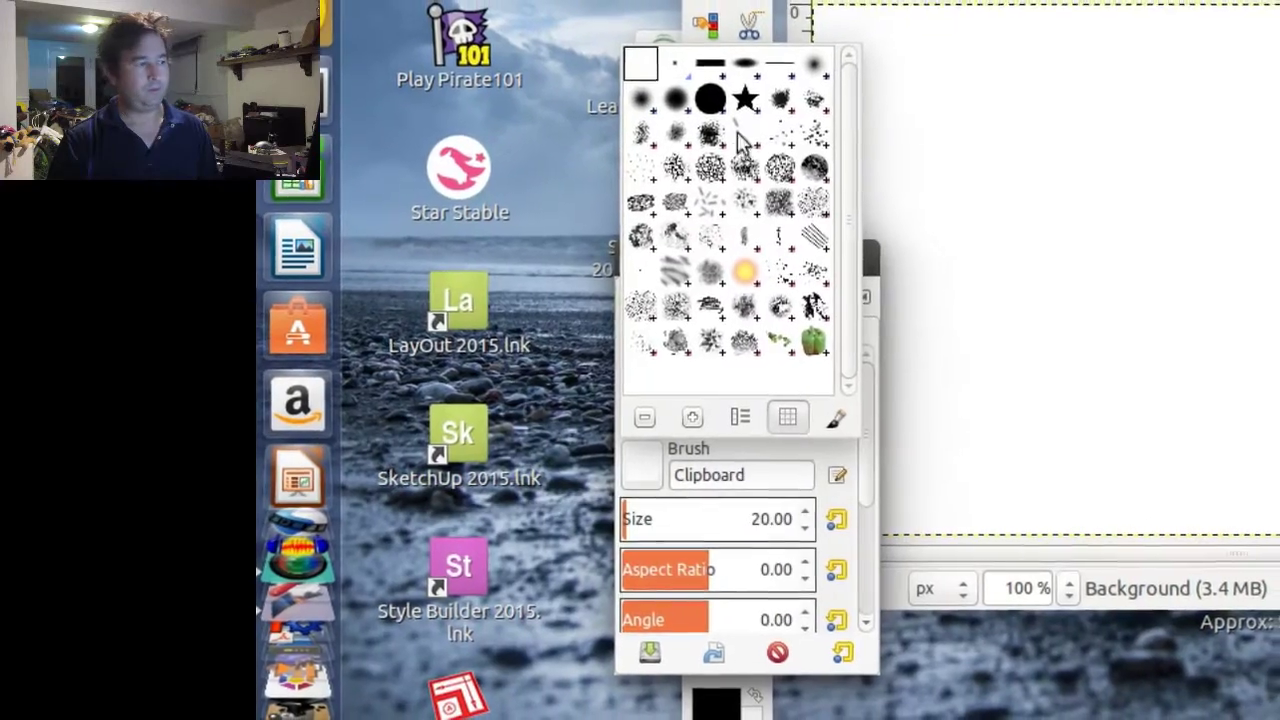
click(675, 64)
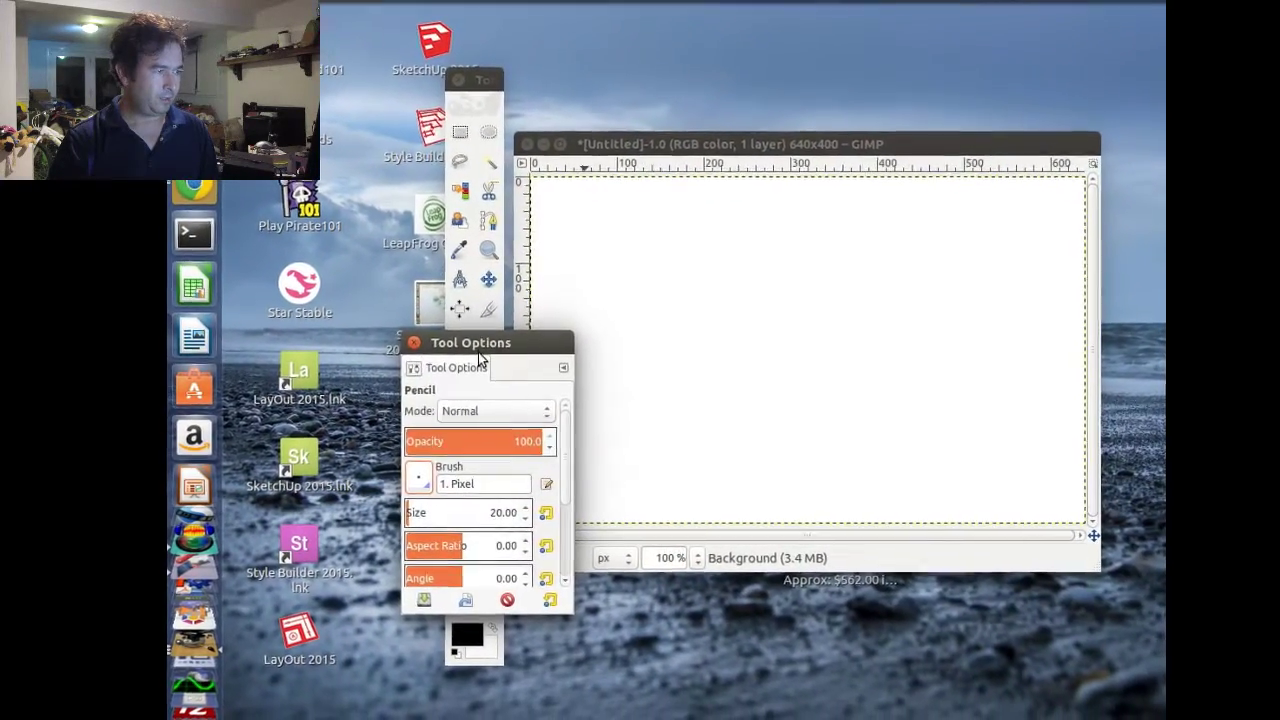
Step: Draw a thick black pencil stroke looping right and back left across the canvas
click(438, 334)
drag(689, 347, 810, 324)
mouse_move(733, 345)
mouse_down()
mouse_move(868, 374)
mouse_move(813, 401)
mouse_move(641, 406)
mouse_move(567, 441)
mouse_up()
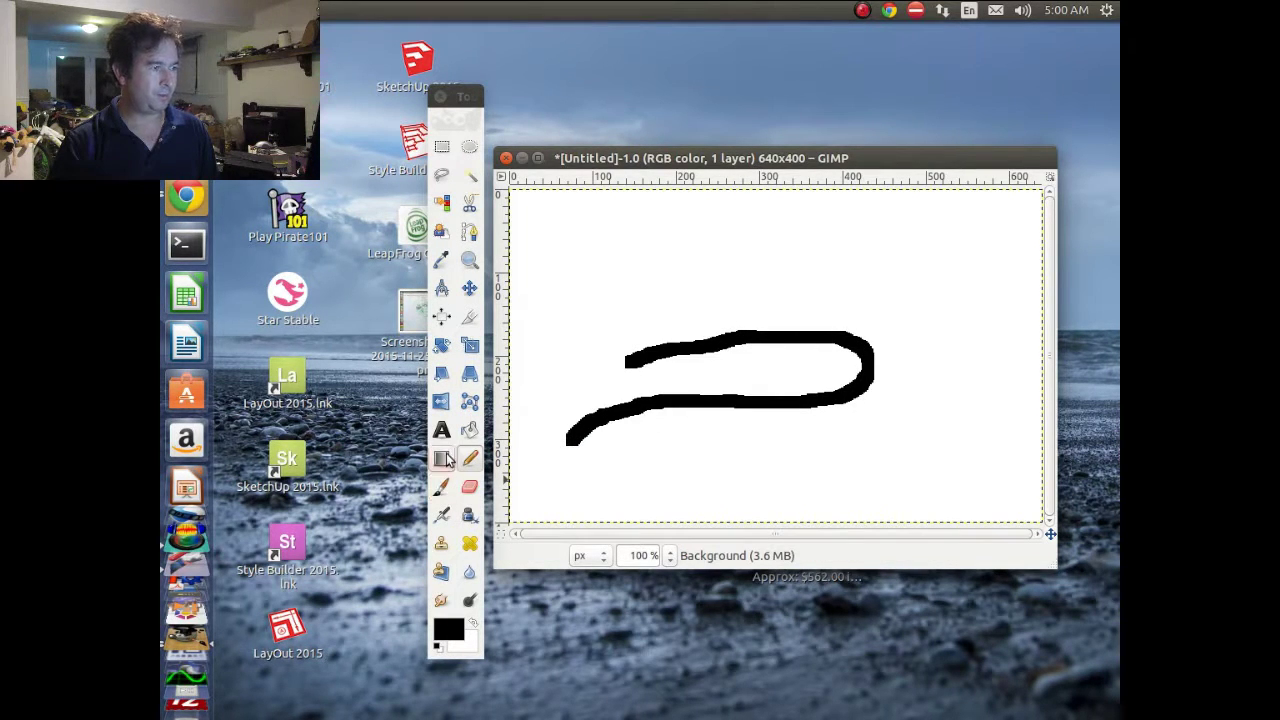
Step: Reduce the pencil size and draw a thin black line arcing around the thick stroke
click(472, 464)
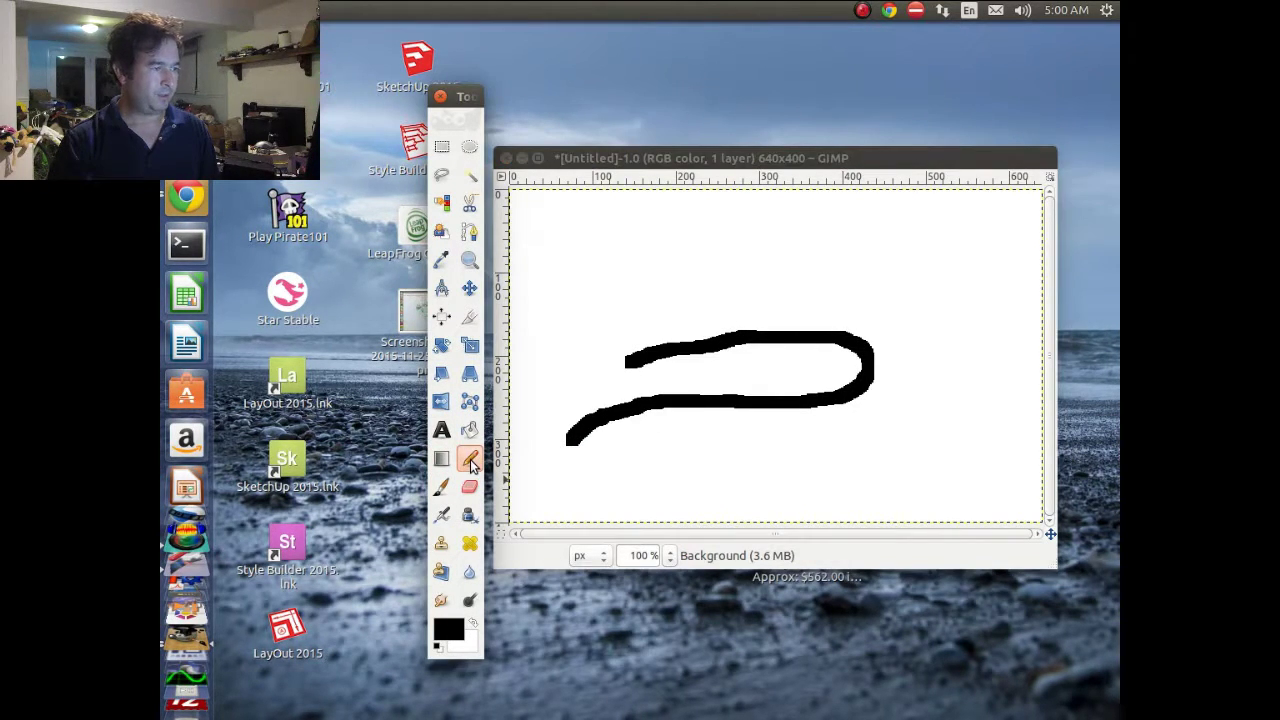
double_click(472, 464)
click(508, 517)
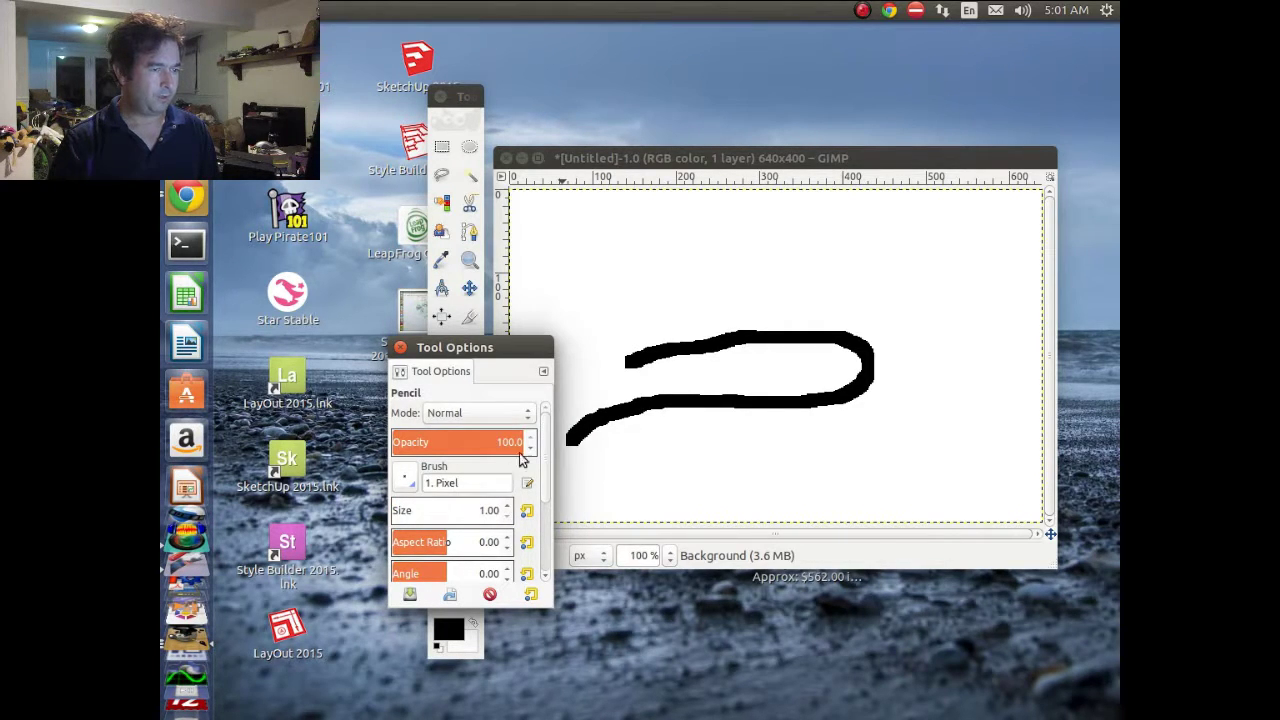
click(400, 347)
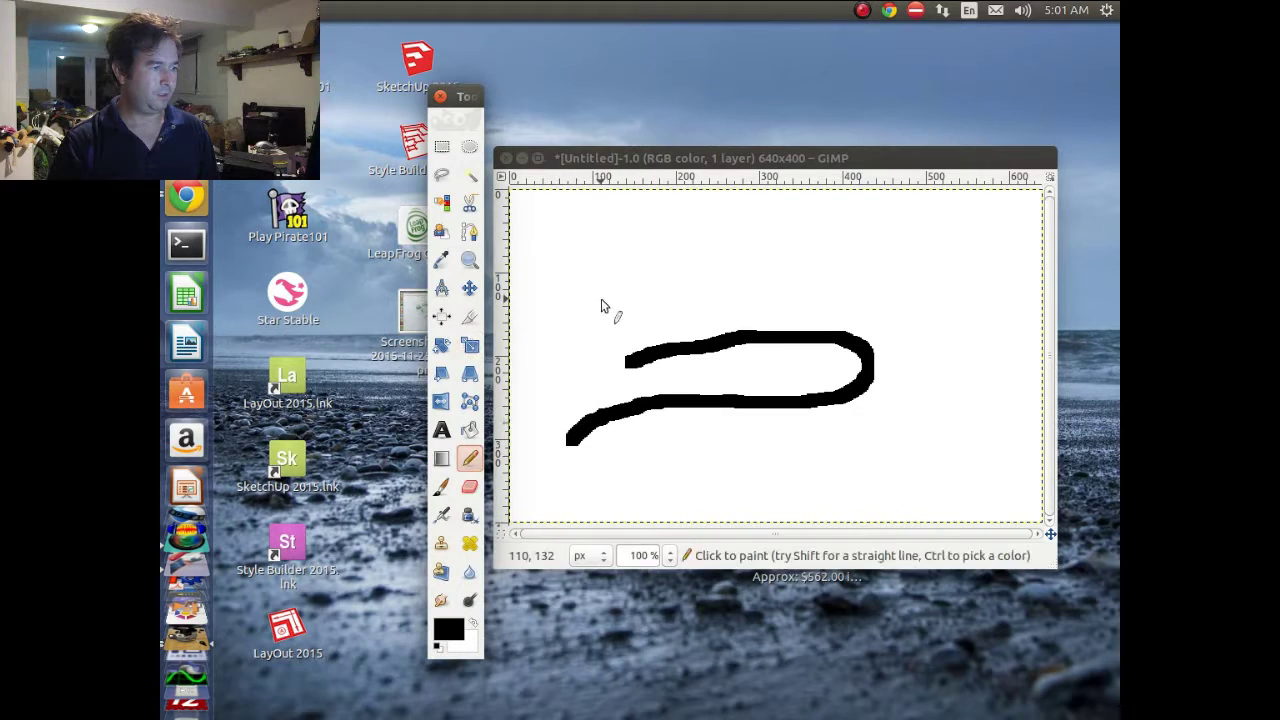
mouse_move(601, 298)
mouse_down()
mouse_move(733, 270)
mouse_move(871, 280)
mouse_move(925, 316)
mouse_up()
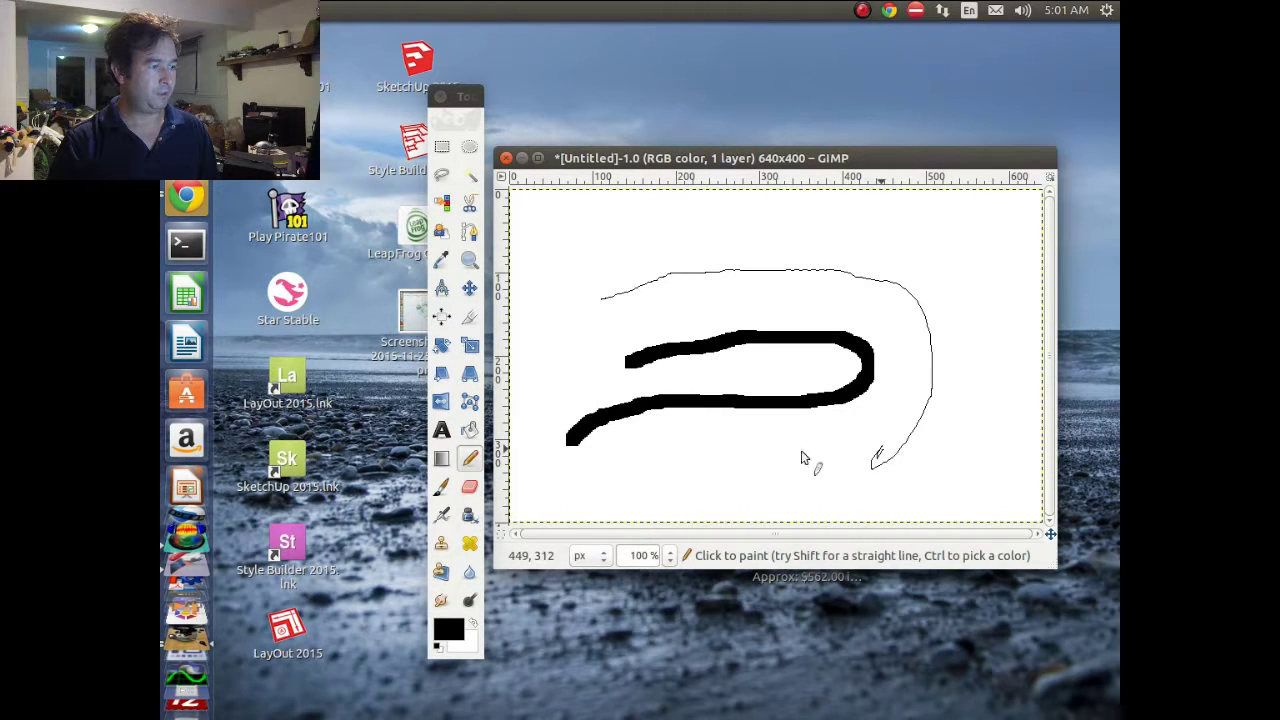
Step: Set the foreground colour to red c43838 and draw a thin red pencil line along the top
click(458, 626)
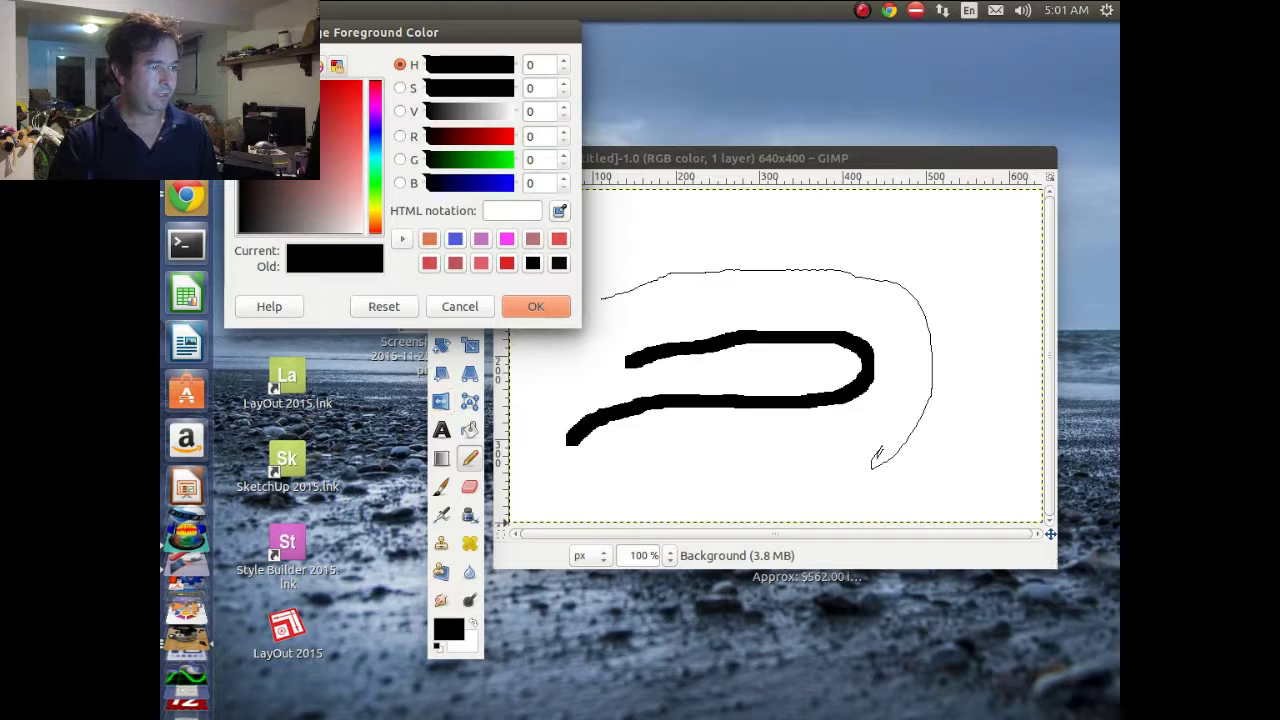
click(333, 124)
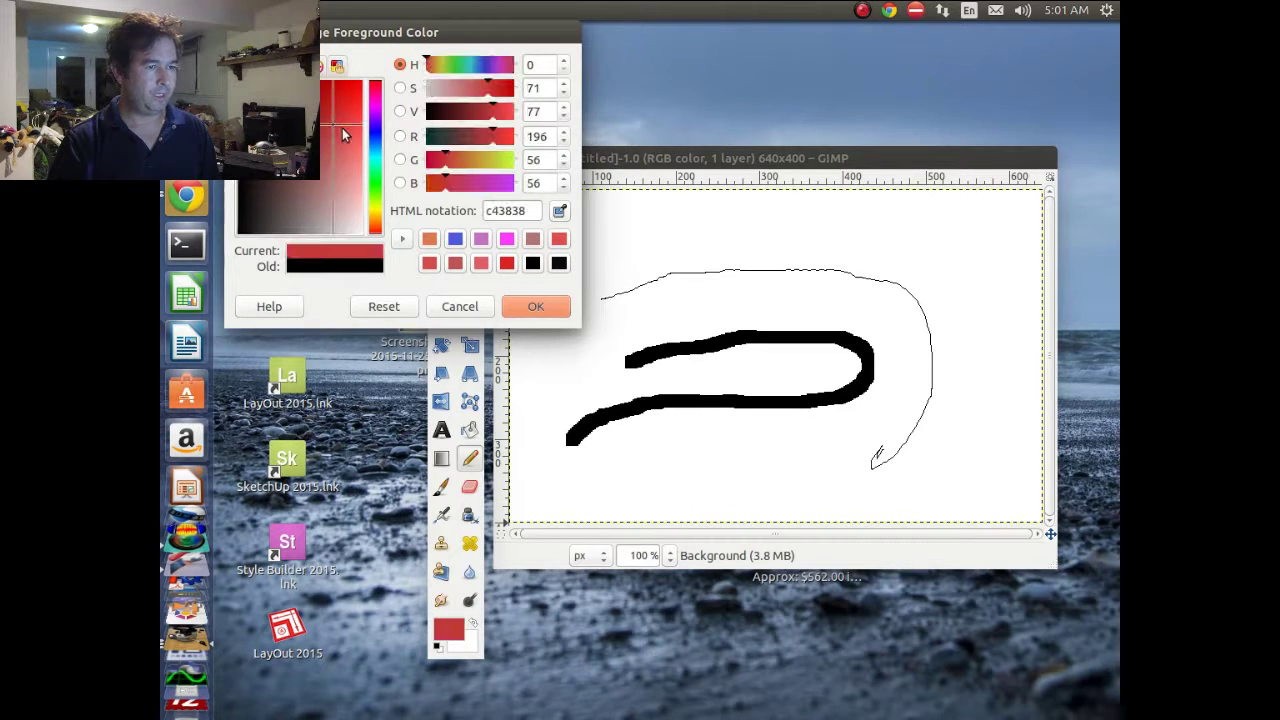
click(533, 313)
mouse_move(583, 243)
mouse_down()
mouse_move(760, 246)
mouse_move(878, 295)
mouse_up()
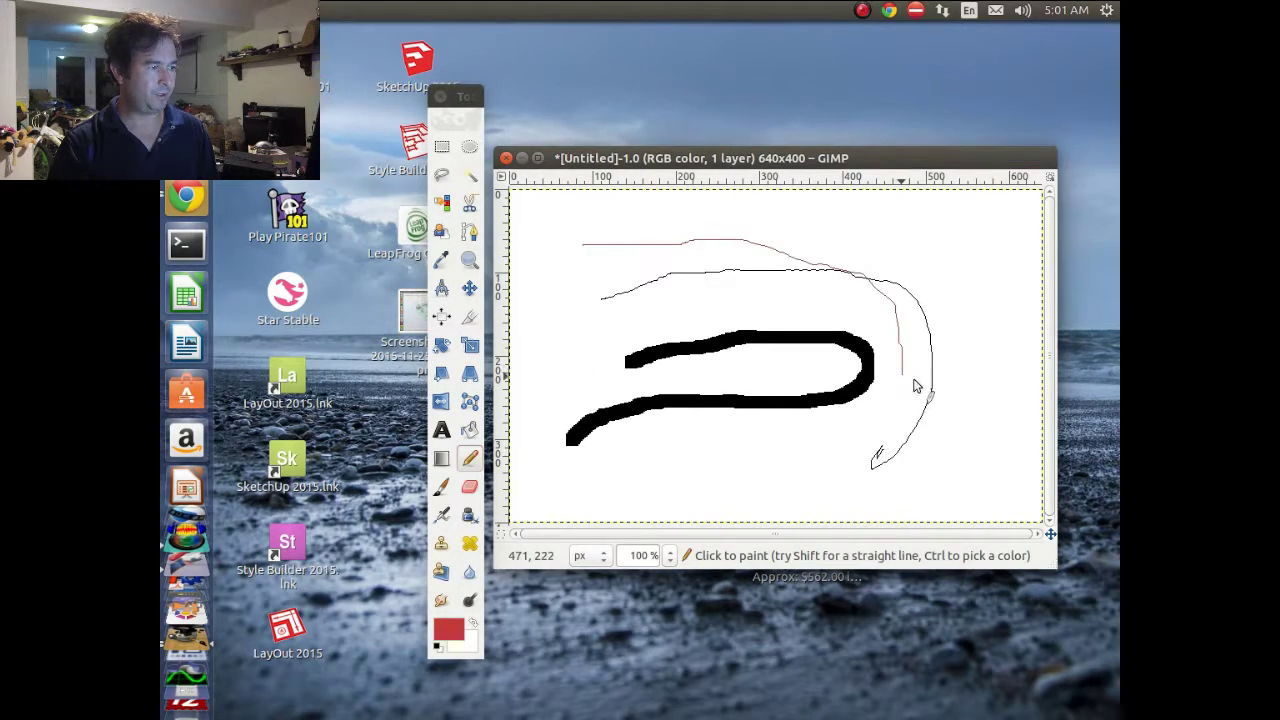
Step: Switch to the Paintbrush and choose the 2. Hardness 050 brush
click(441, 487)
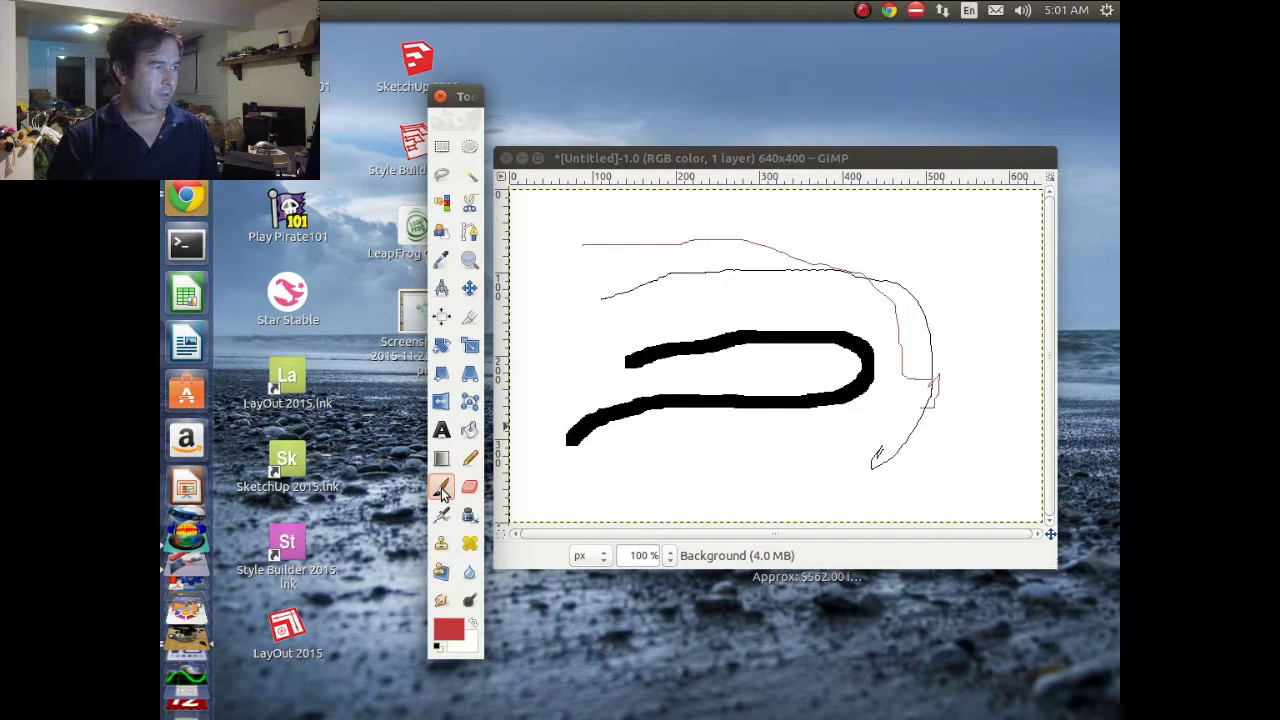
double_click(441, 490)
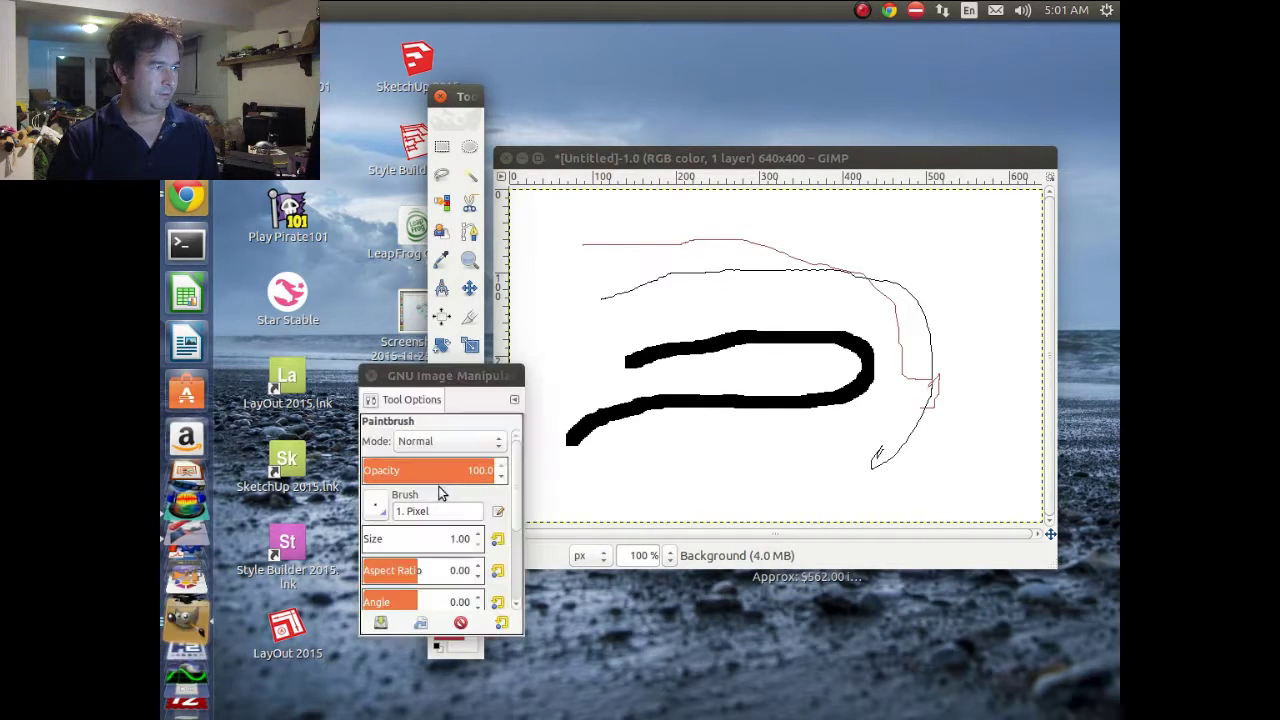
click(385, 512)
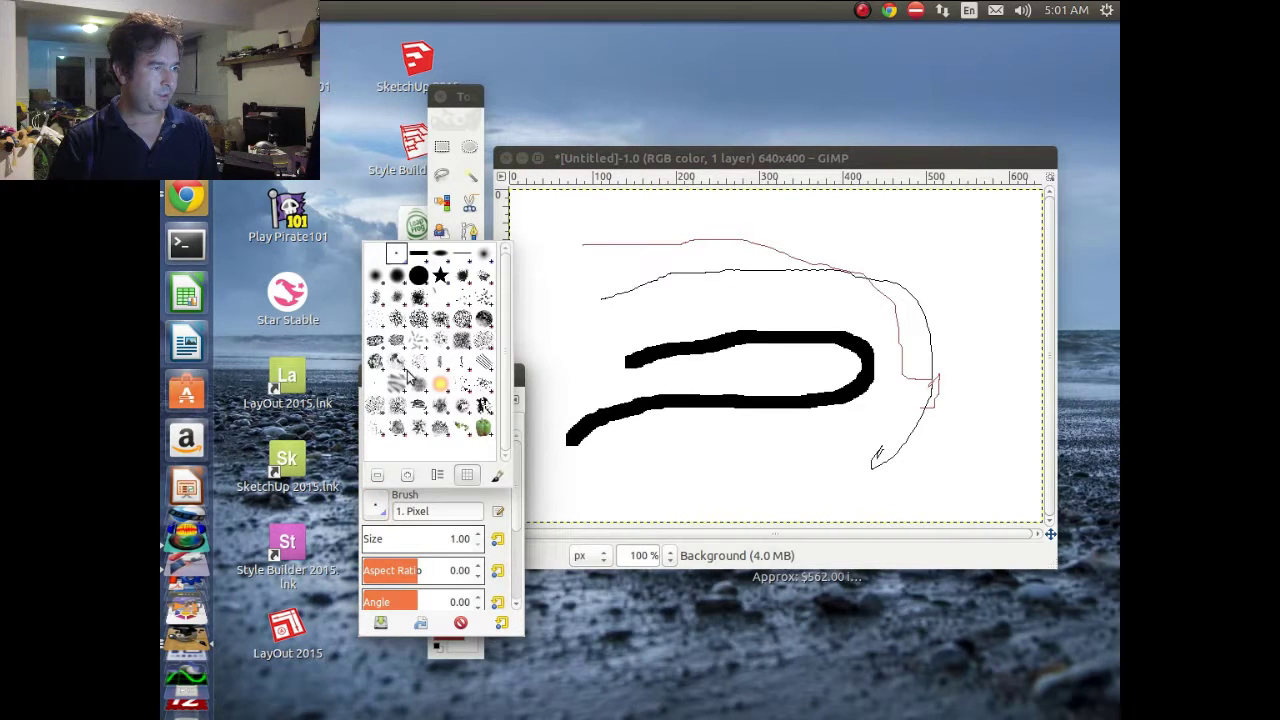
click(377, 277)
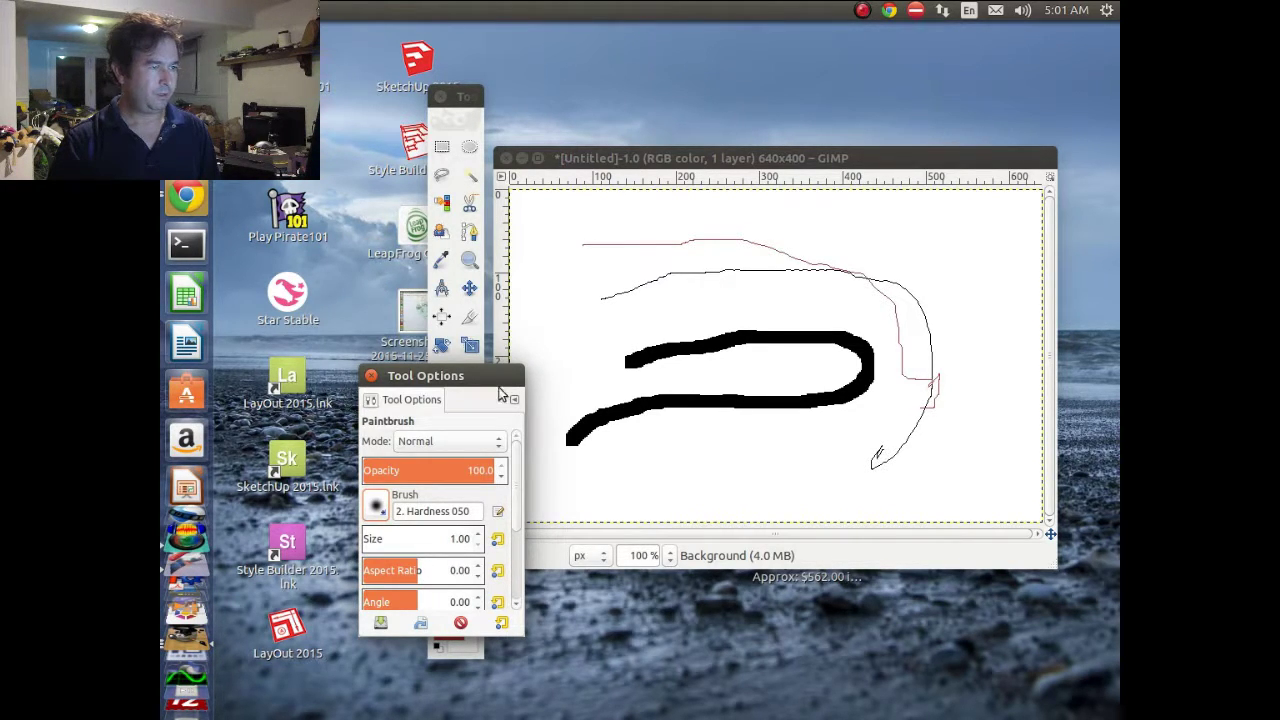
Step: Increase the brush size to 27 and paint thick red zigzag strokes across the canvas
mouse_move(455, 380)
mouse_down()
mouse_move(395, 294)
mouse_move(356, 269)
mouse_up()
drag(587, 323, 692, 306)
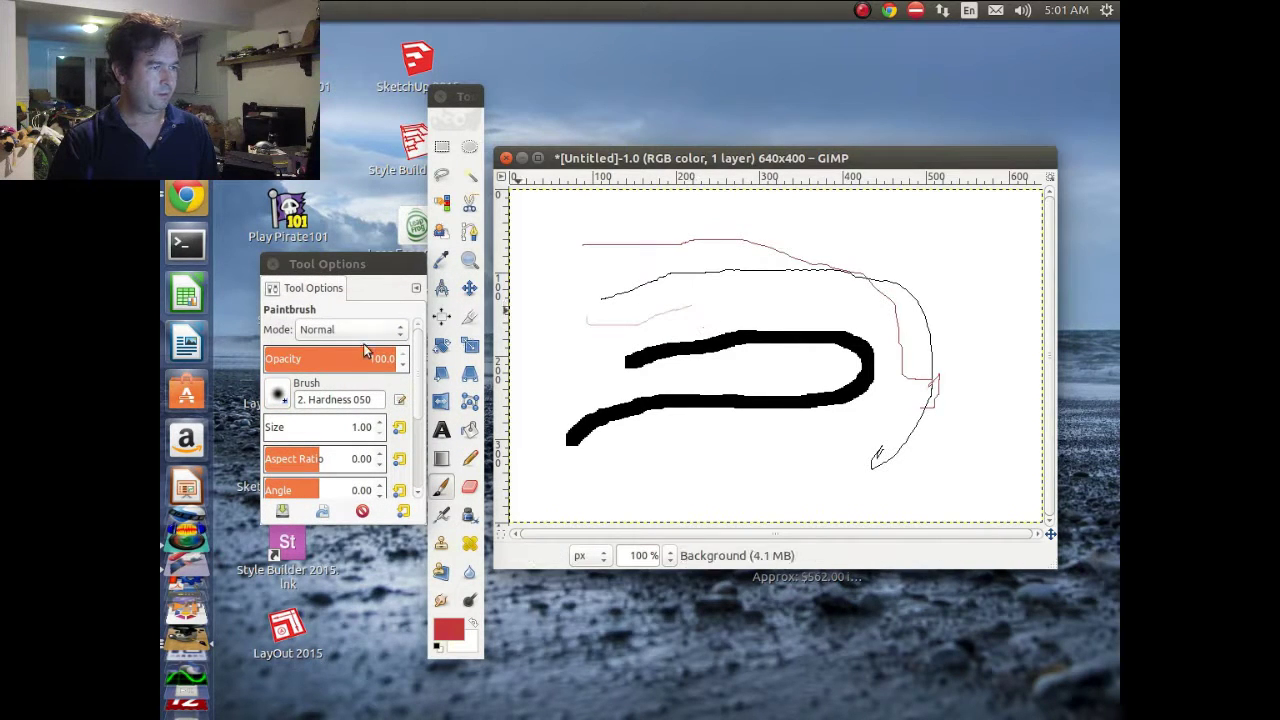
click(383, 428)
mouse_move(575, 368)
mouse_down()
mouse_move(606, 332)
mouse_move(757, 349)
mouse_move(723, 480)
mouse_move(776, 442)
mouse_move(805, 455)
mouse_move(895, 420)
mouse_move(676, 360)
mouse_move(636, 302)
mouse_move(546, 248)
mouse_up()
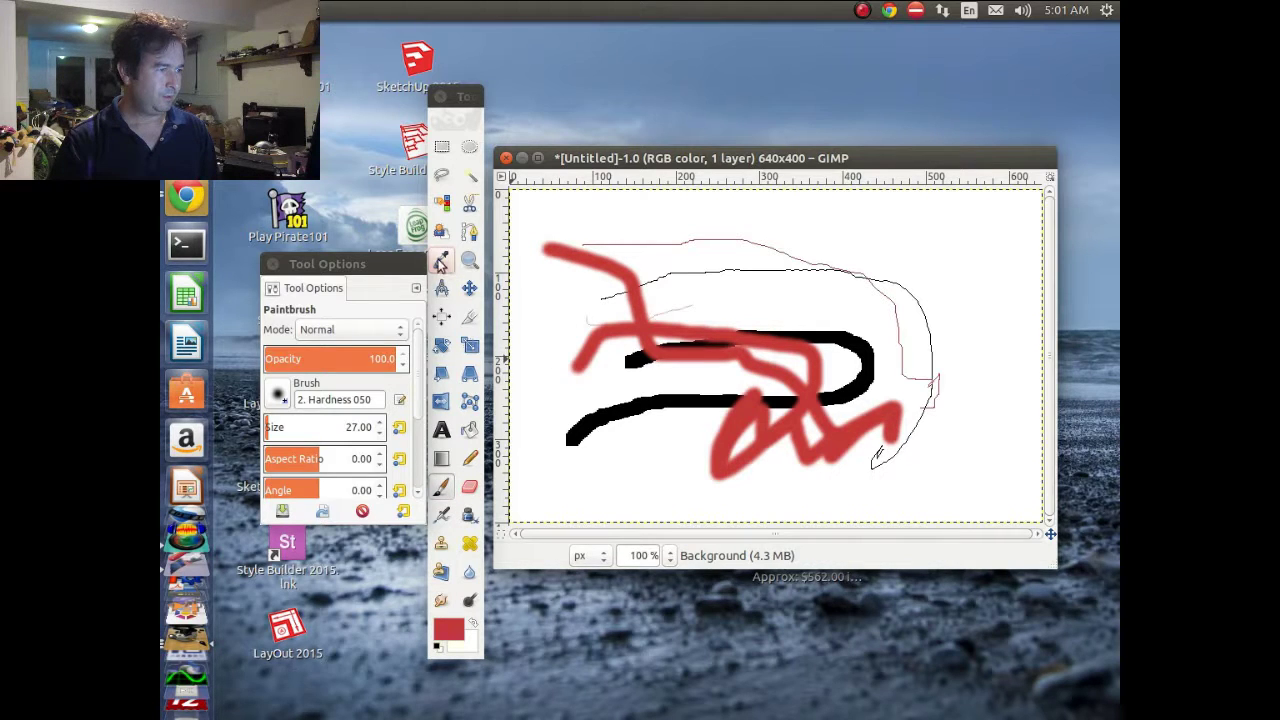
Step: Sample black from the existing stroke and paint thick black paintbrush loops over the lower canvas
click(441, 261)
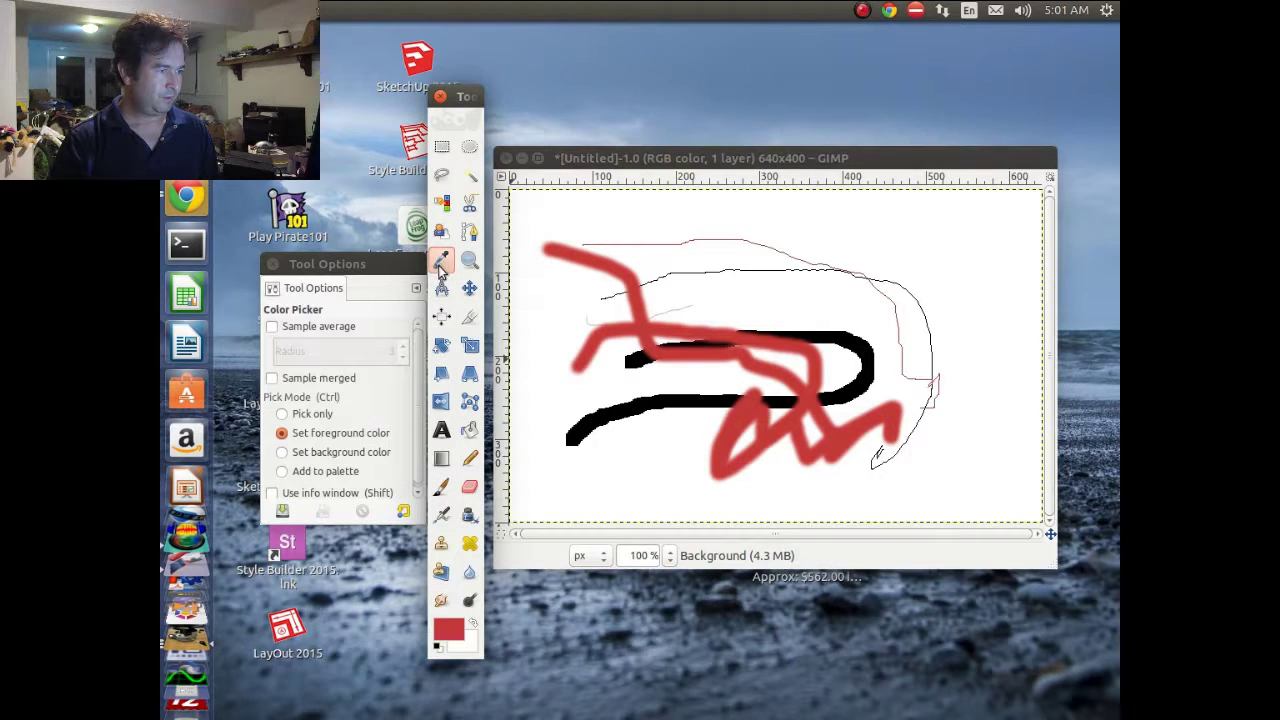
click(632, 408)
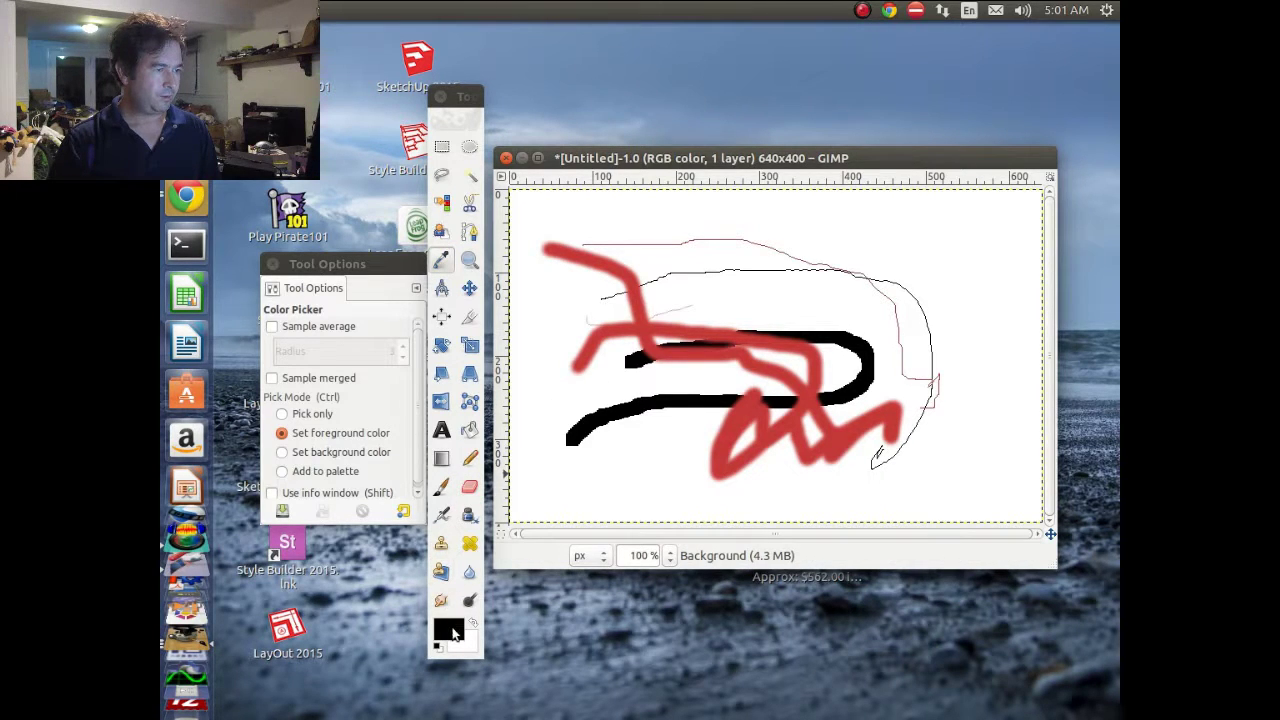
click(441, 487)
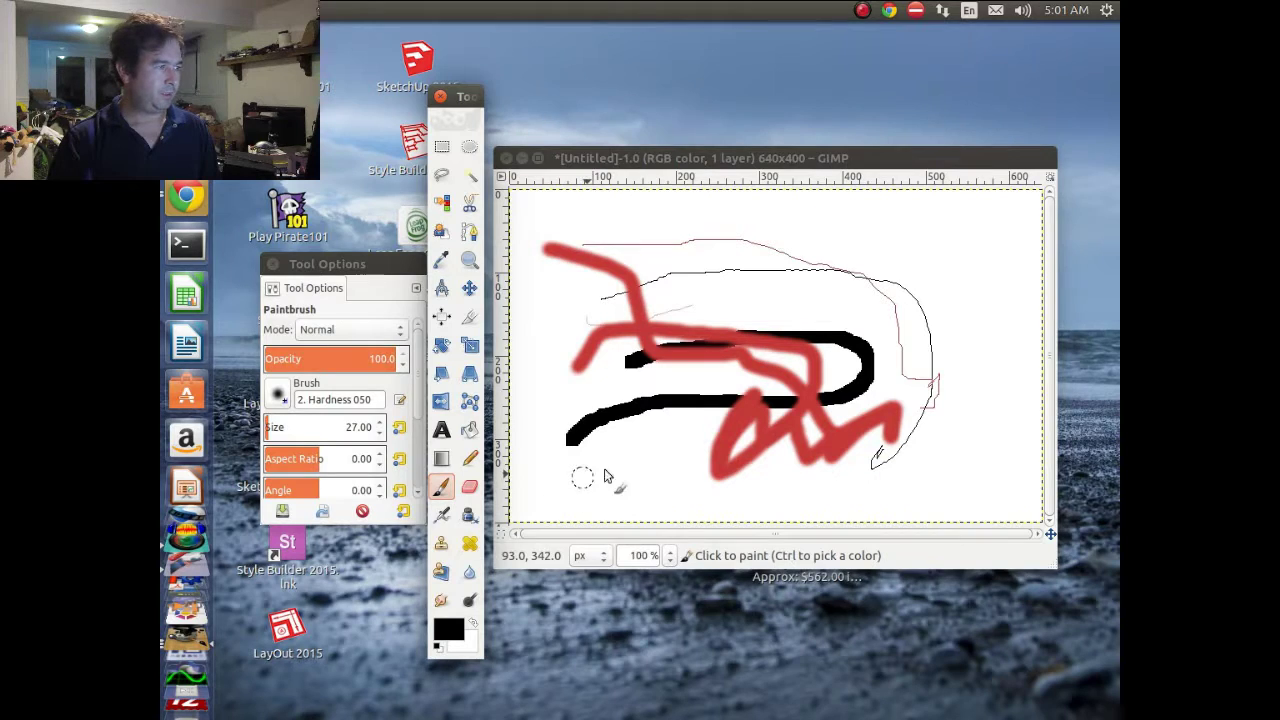
mouse_move(583, 476)
mouse_down()
mouse_move(671, 506)
mouse_move(998, 512)
mouse_move(666, 440)
mouse_move(680, 365)
mouse_move(933, 397)
mouse_move(968, 354)
mouse_up()
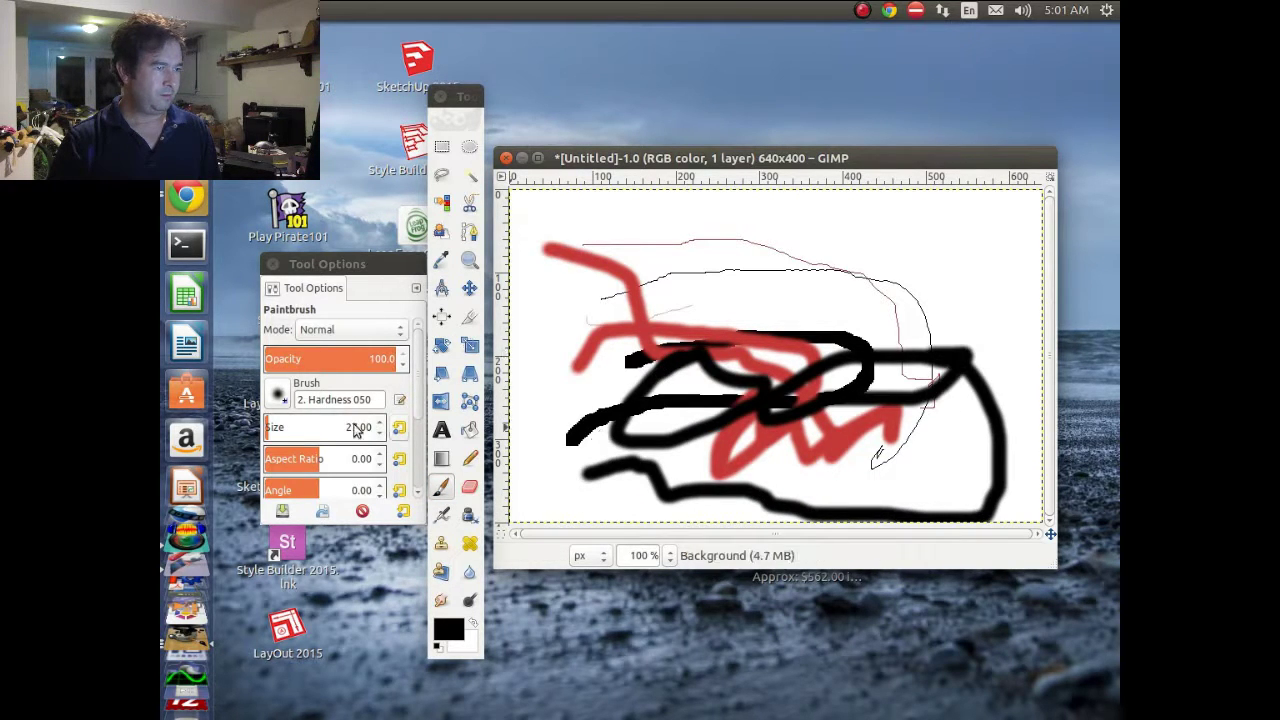
click(280, 403)
Step: Select the Cell 02 brush and paint a textured black scribble across the upper canvas
click(322, 492)
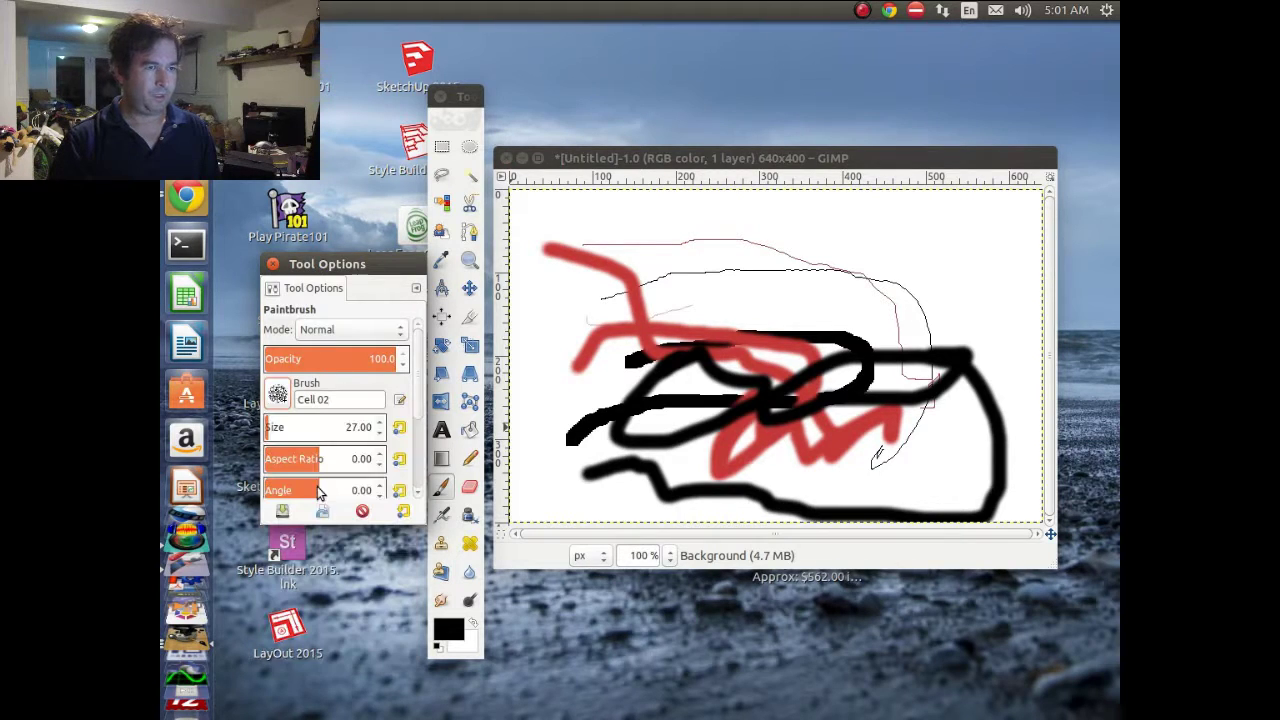
mouse_move(652, 293)
mouse_down()
mouse_move(838, 262)
mouse_move(935, 310)
mouse_move(827, 380)
mouse_move(706, 233)
mouse_move(797, 278)
mouse_move(866, 290)
mouse_move(852, 289)
mouse_move(911, 188)
mouse_move(839, 321)
mouse_move(597, 322)
mouse_move(551, 370)
mouse_move(581, 298)
mouse_move(715, 450)
mouse_move(766, 448)
mouse_move(912, 390)
mouse_up()
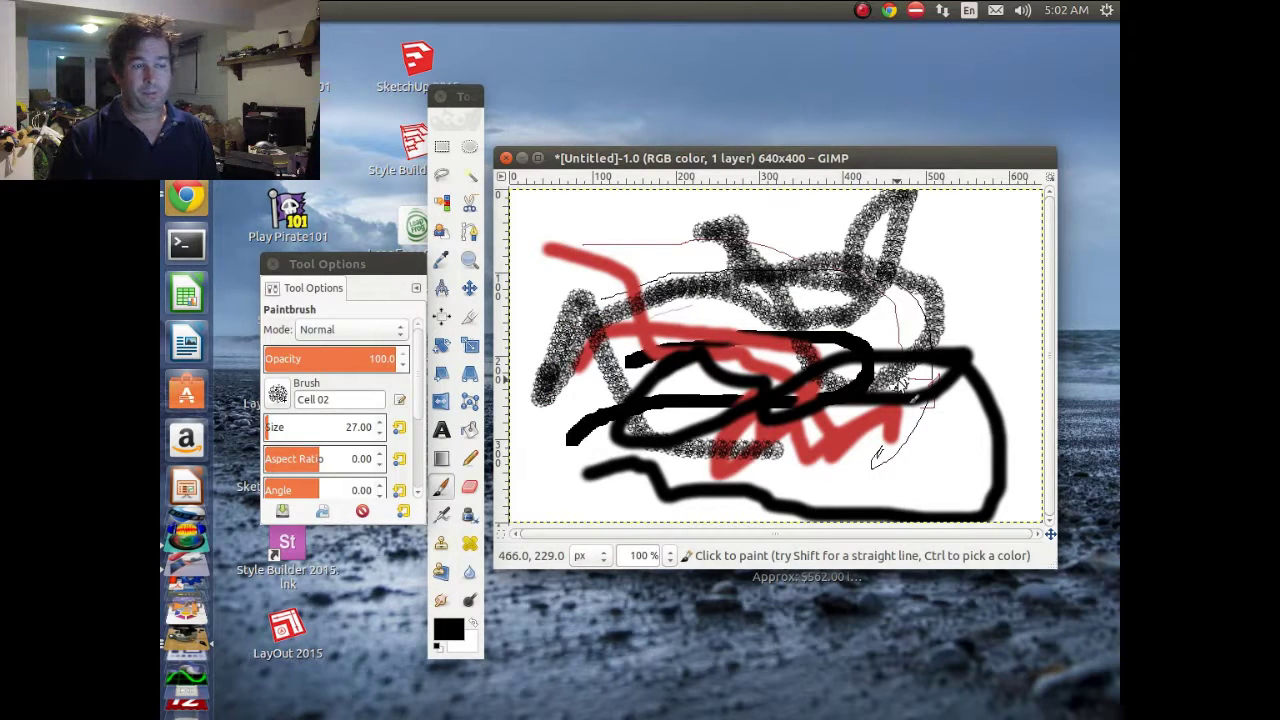